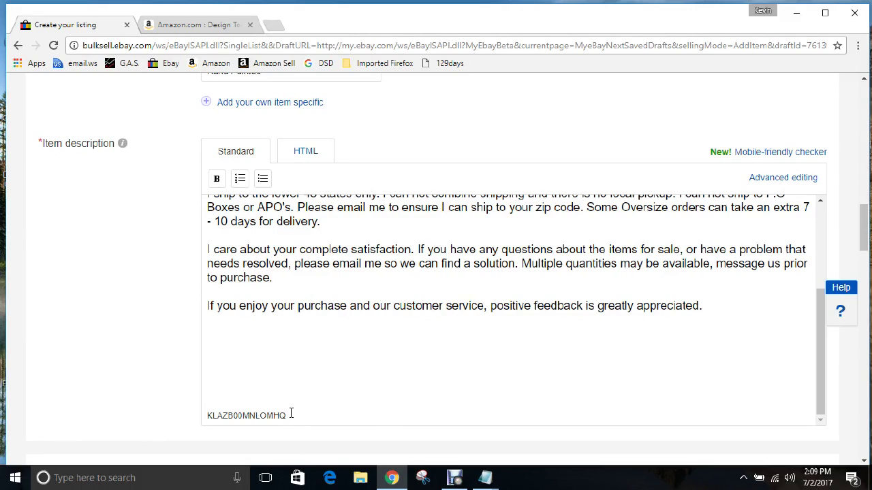
Switch to the Amazon fountain page and highlight the ASIN B00MNLOMHQ in its web address.
scroll(296, 371, "up", 5)
scroll(297, 374, "down", 5)
left_click(194, 28)
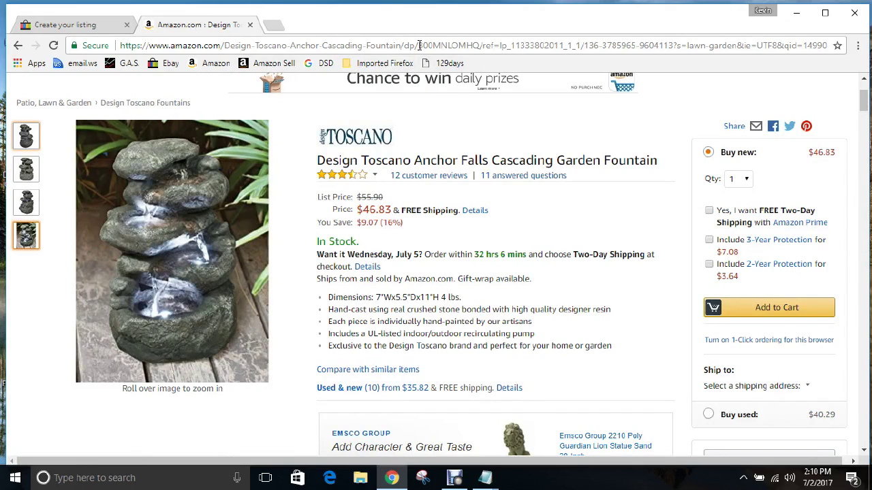
left_click_drag(419, 45, 480, 46)
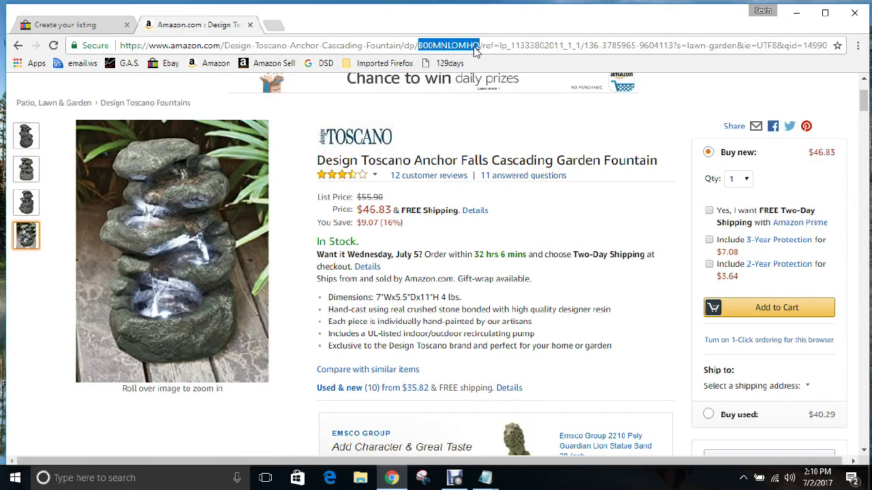
Find the ASIN in the Product information table of the Amazon fountain page.
scroll(409, 151, "down", 5)
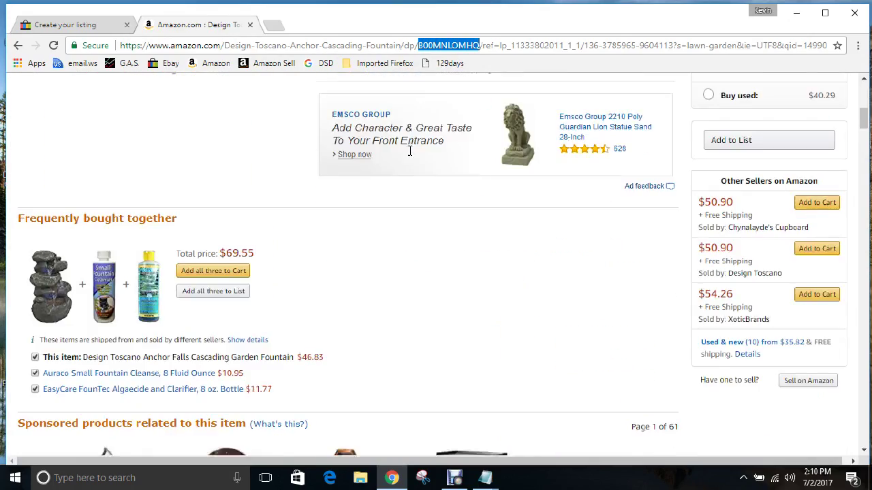
scroll(409, 151, "down", 10)
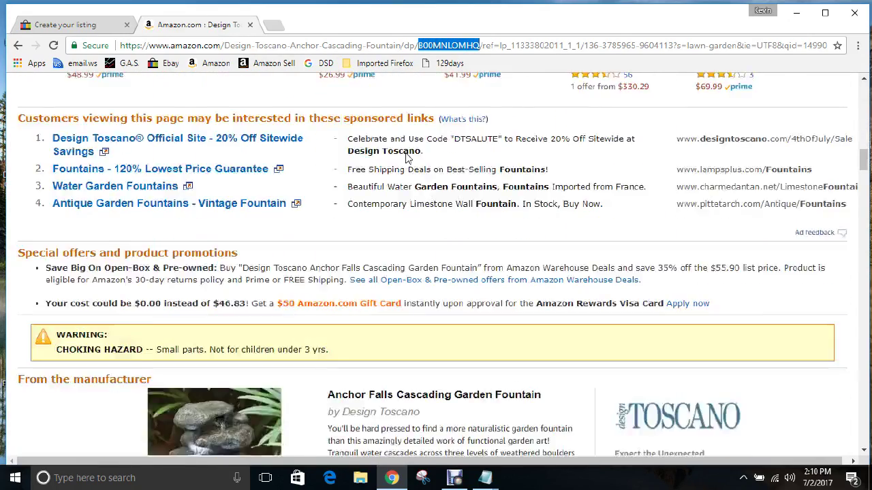
scroll(407, 158, "down", 15)
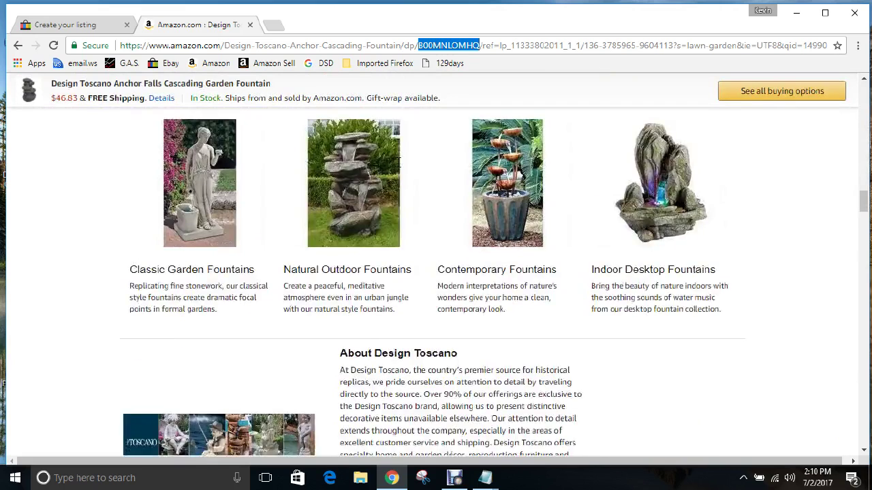
scroll(398, 162, "down", 8)
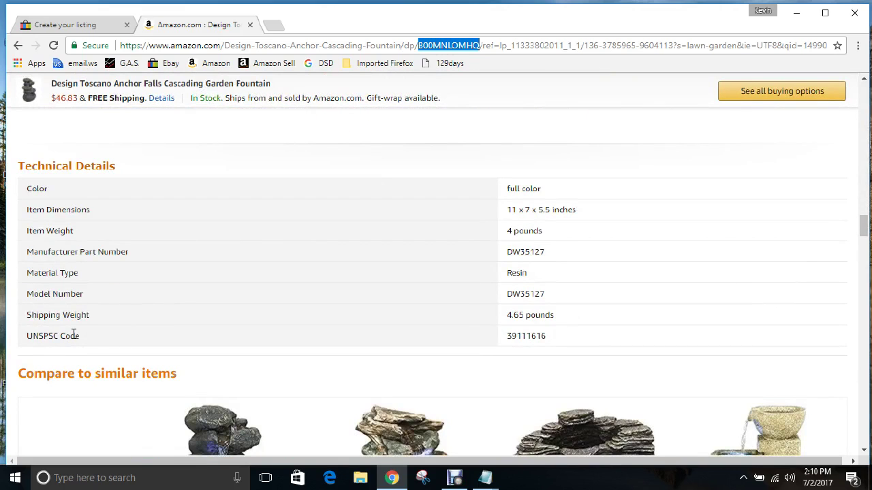
scroll(143, 276, "down", 1)
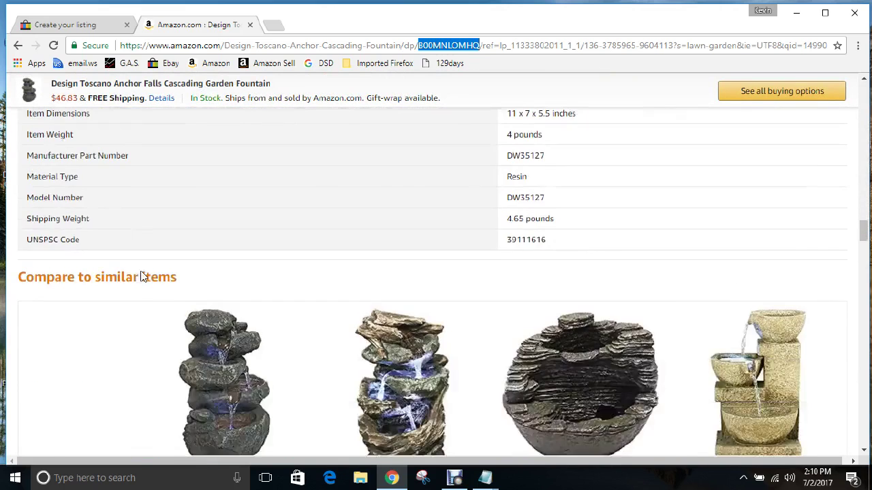
scroll(143, 276, "down", 8)
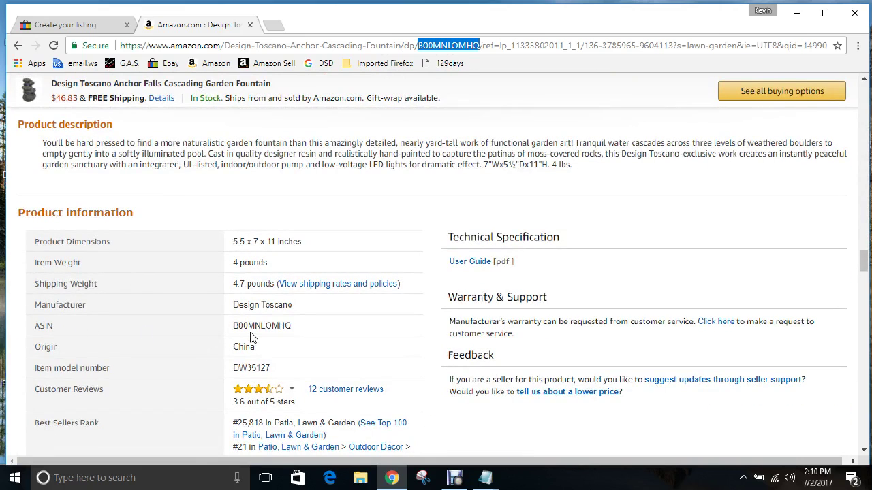
Return to the eBay listing draft and highlight the ASIN part of the code ending the item description.
left_click(60, 26)
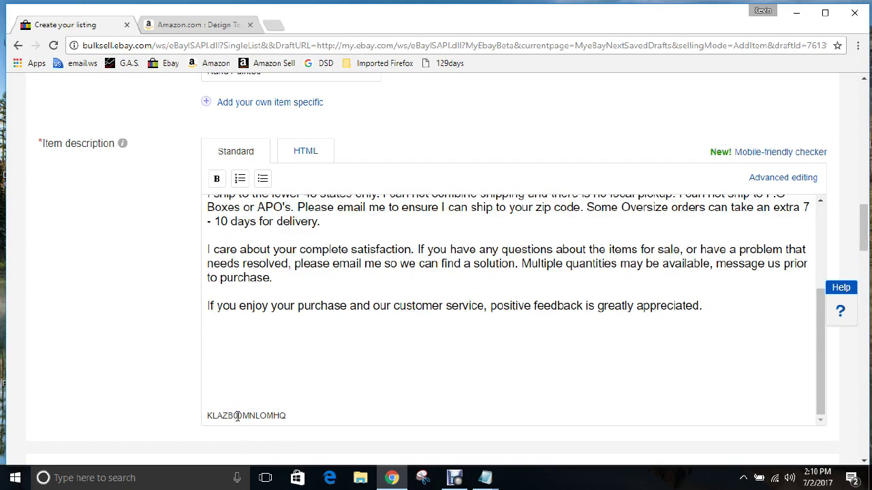
left_click_drag(288, 416, 229, 416)
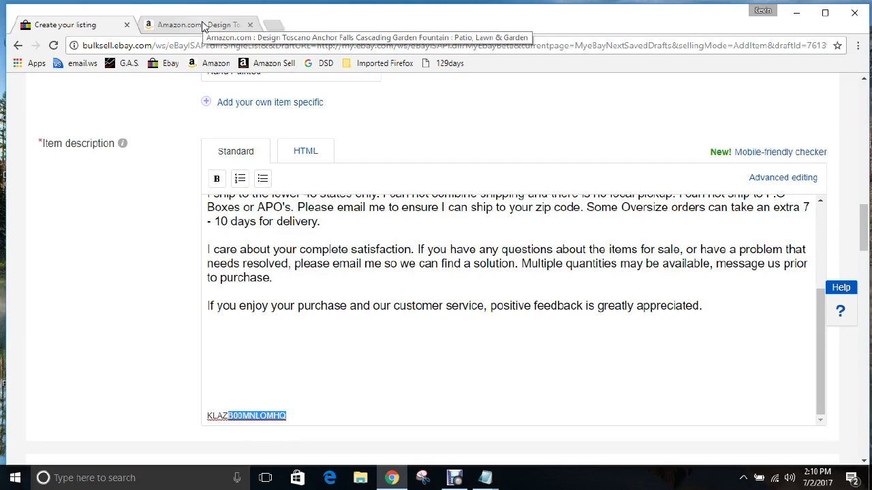
left_click(308, 417)
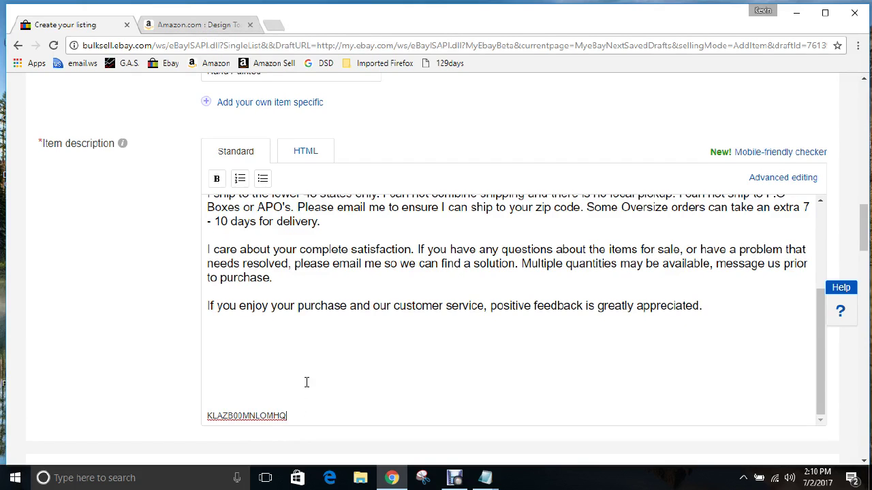
Review the policy text in the item description, highlighting all three paragraphs and the sentences on zip code checks and oversize delivery.
scroll(303, 383, "up", 1)
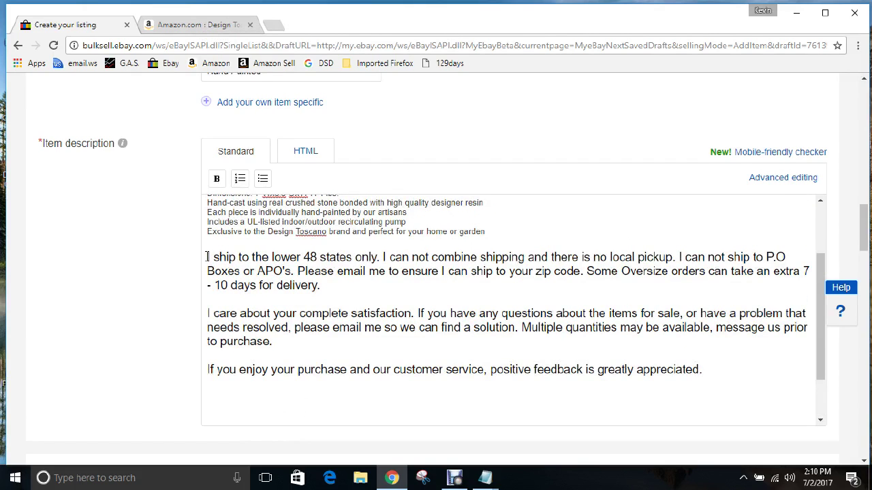
left_click_drag(215, 257, 773, 370)
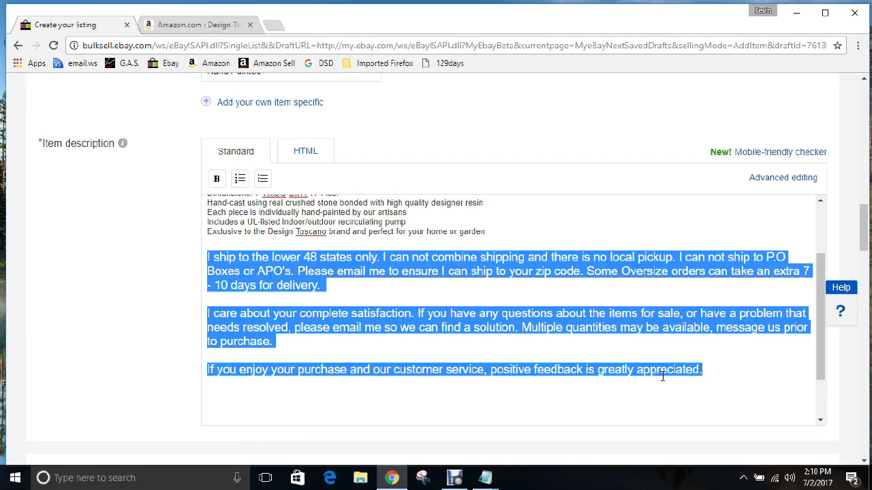
left_click(710, 370)
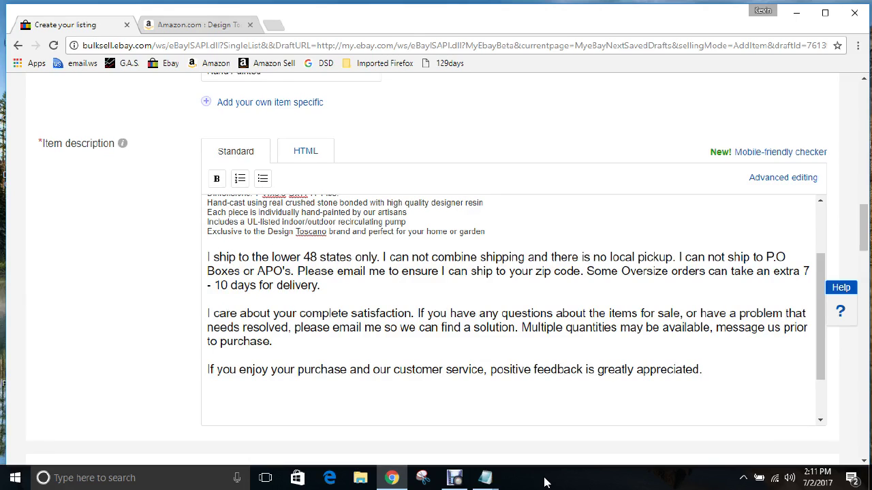
left_click(298, 271)
left_click_drag(299, 271, 321, 286)
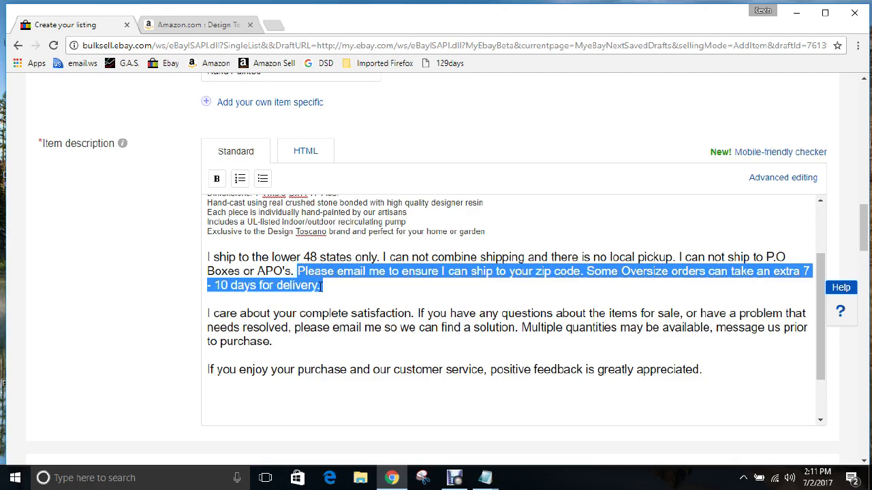
left_click(332, 286)
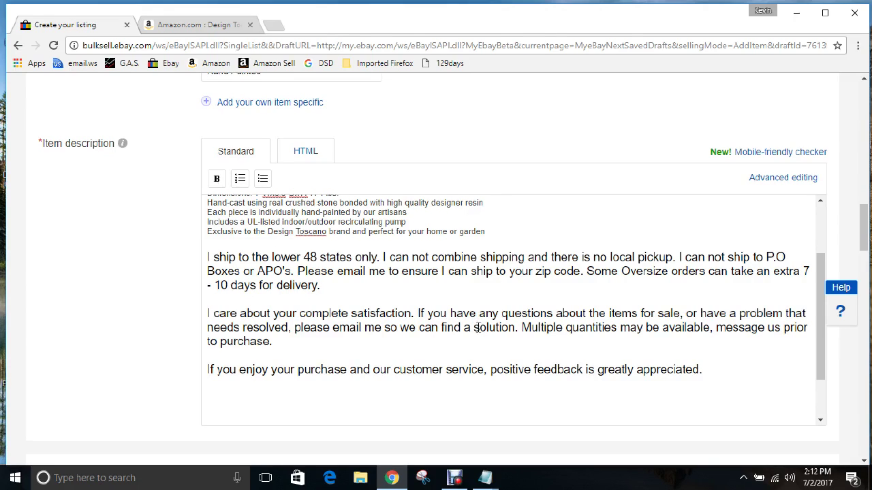
Read through the customer satisfaction paragraph, highlighting words from "resolved" to "Multiple" while following the text.
double_click(267, 327)
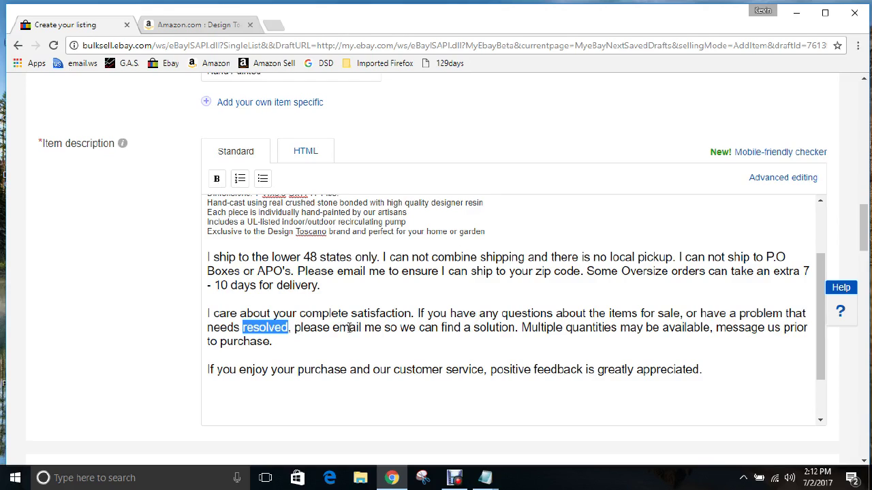
left_click(522, 331)
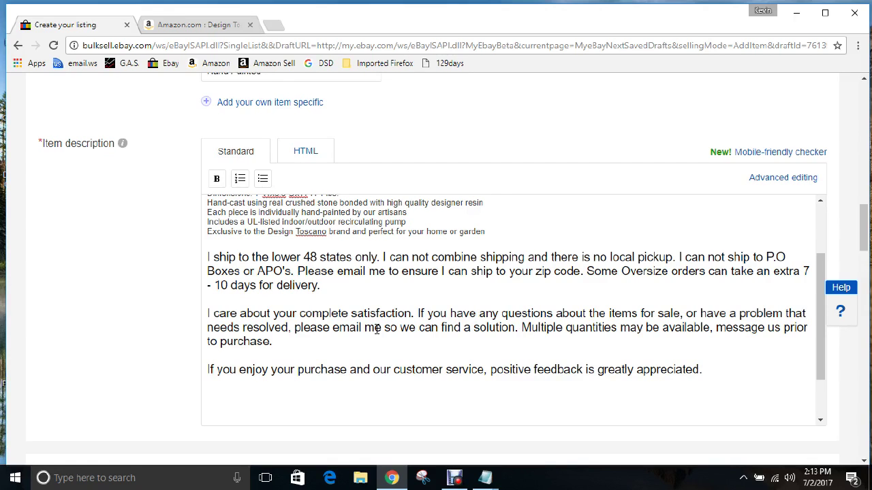
scroll(382, 323, "down", 2)
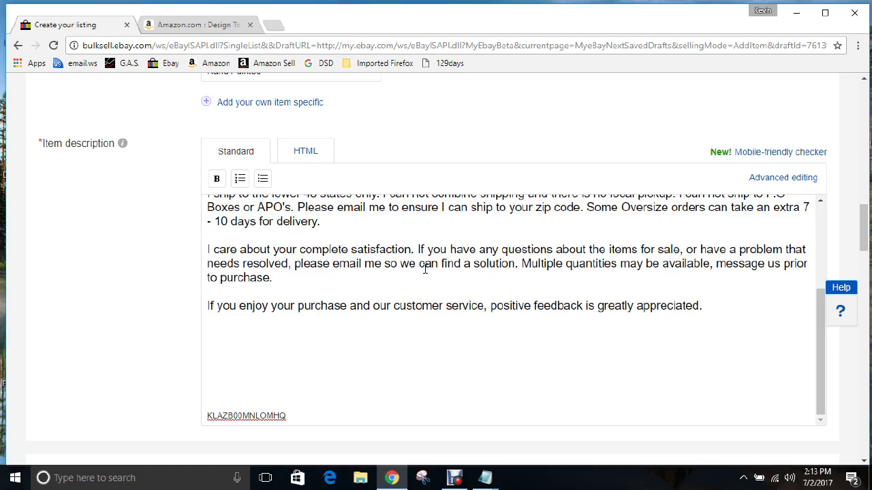
double_click(449, 265)
double_click(429, 267)
double_click(348, 265)
left_click(407, 266)
double_click(408, 266)
double_click(428, 266)
double_click(455, 266)
left_click(488, 266)
double_click(489, 266)
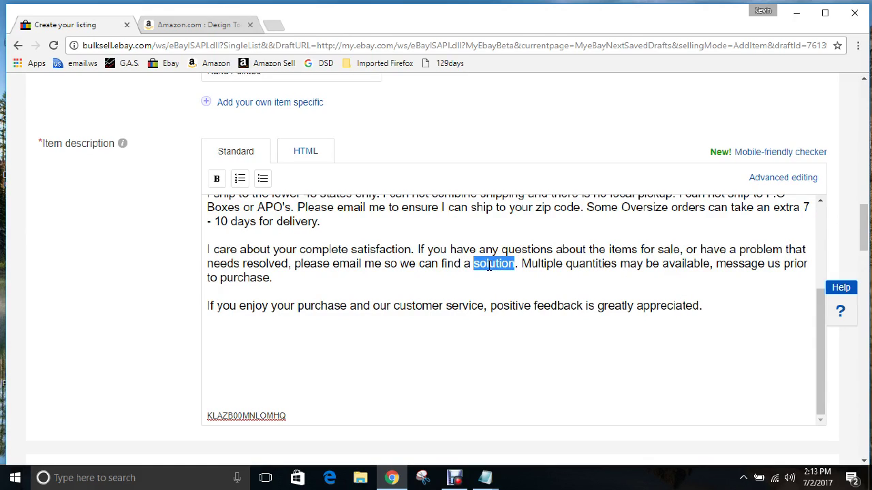
left_click(532, 265)
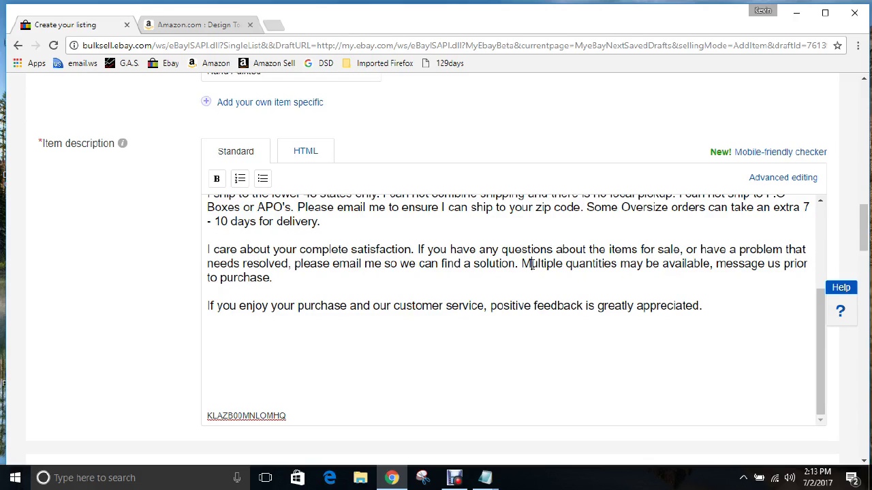
double_click(532, 265)
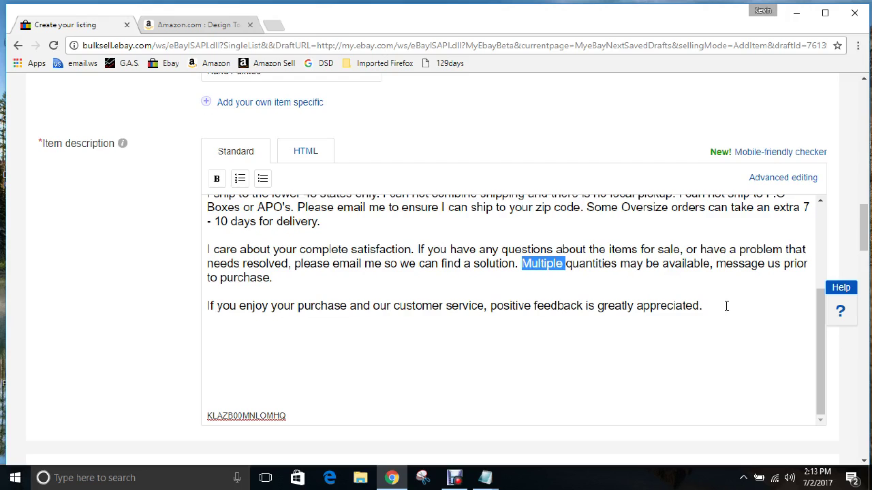
Review the item description from its heading and features list down to the reference code at the end.
scroll(516, 307, "up", 3)
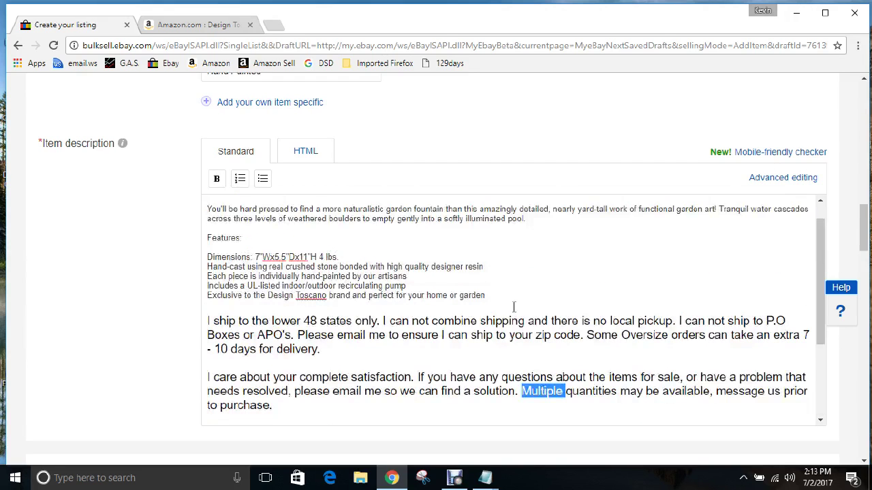
left_click(515, 362)
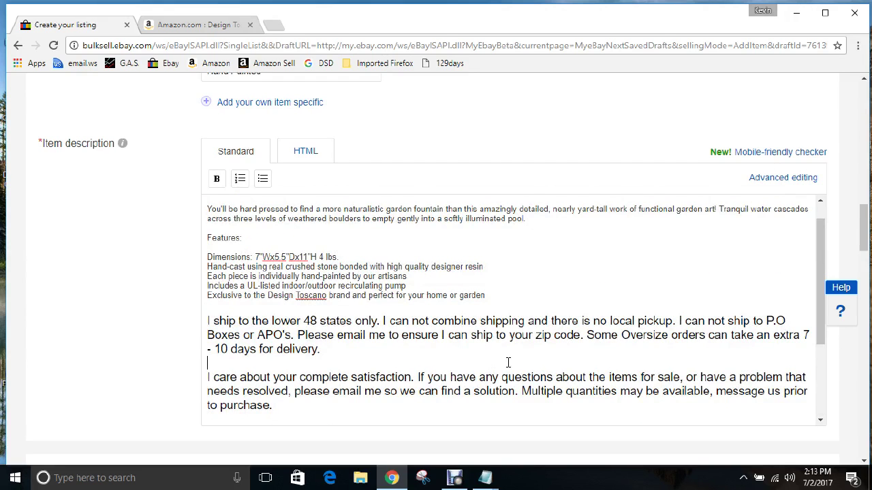
scroll(501, 361, "up", 2)
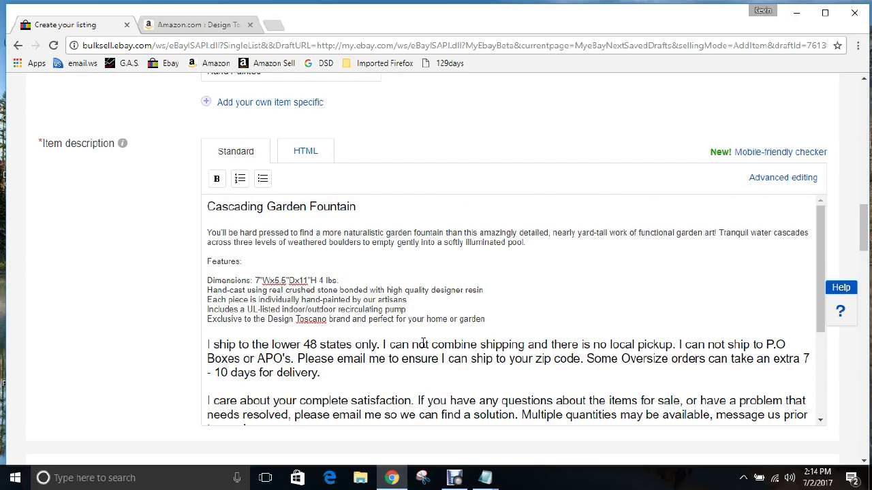
scroll(265, 347, "down", 4)
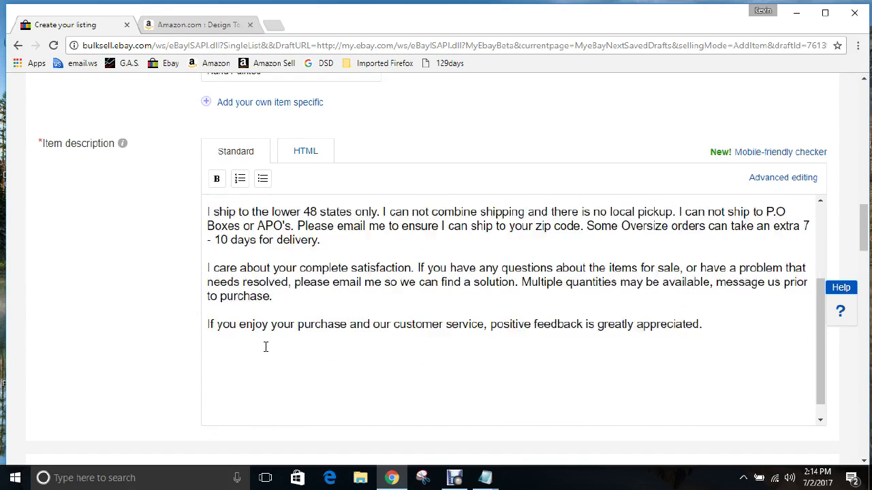
left_click(275, 417)
type("KLAZB00MNLOMHQ")
scroll(279, 380, "up", 2)
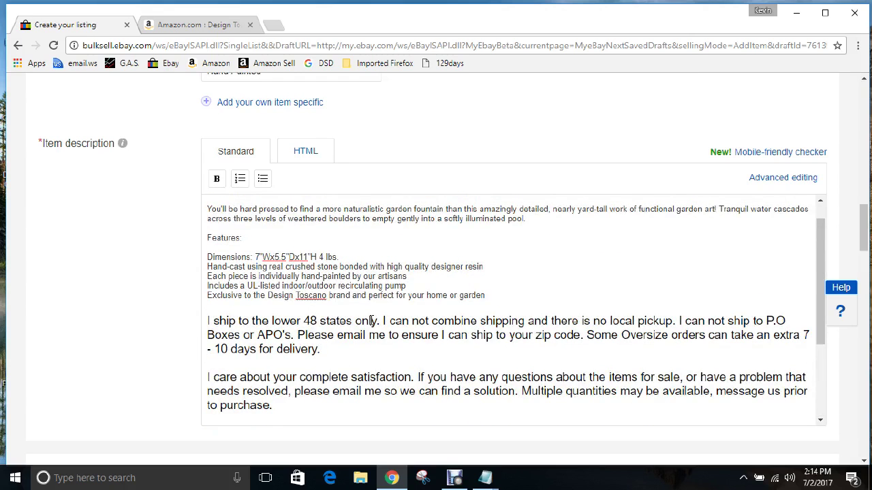
scroll(372, 320, "up", 1)
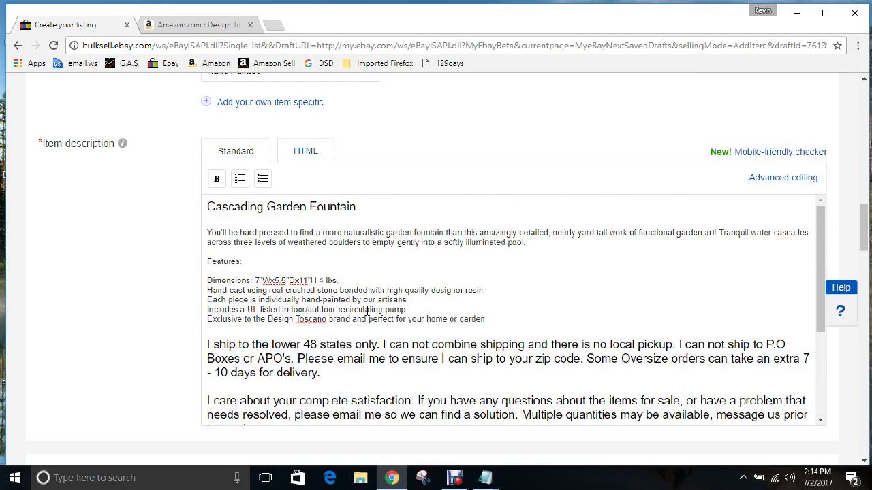
left_click(205, 26)
left_click(95, 25)
Copy the listing title and paste it over the "Cascading Garden Fountain" heading in the item description.
scroll(368, 256, "up", 12)
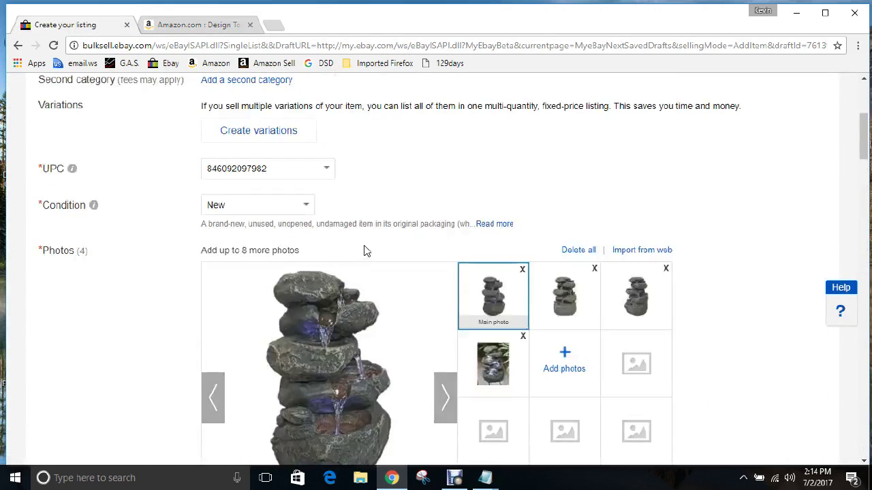
scroll(360, 239, "up", 5)
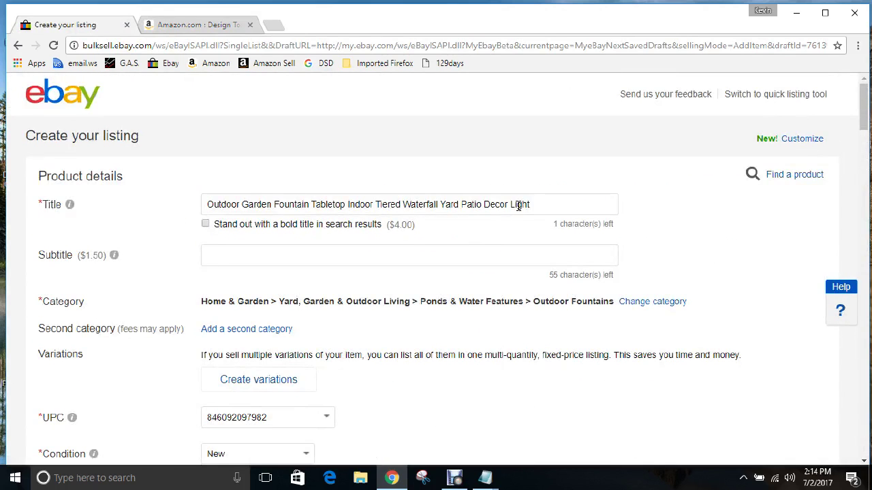
left_click_drag(536, 204, 201, 204)
key("ctrl+c")
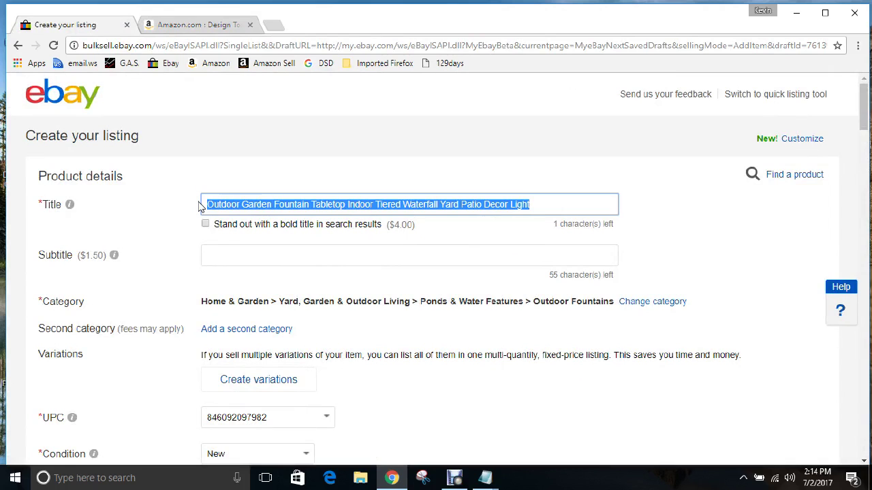
scroll(198, 217, "down", 10)
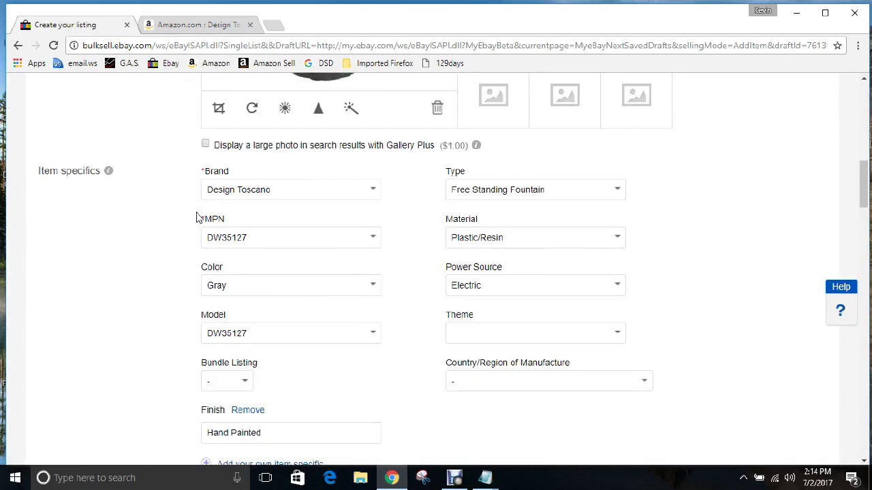
scroll(198, 217, "down", 4)
left_click_drag(358, 262, 209, 266)
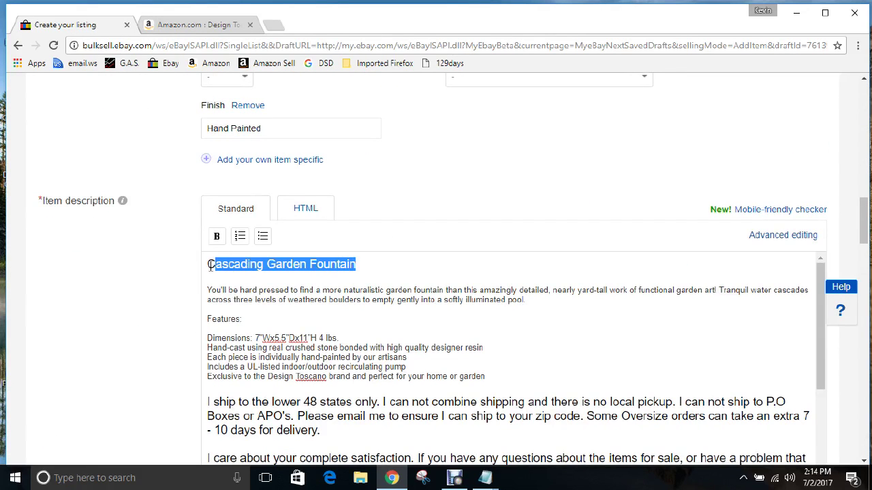
key("ctrl+v")
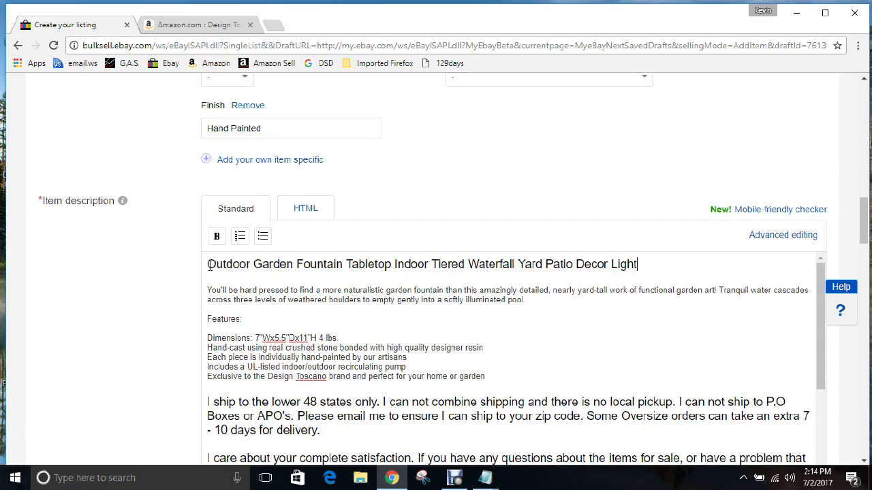
scroll(185, 269, "down", 1)
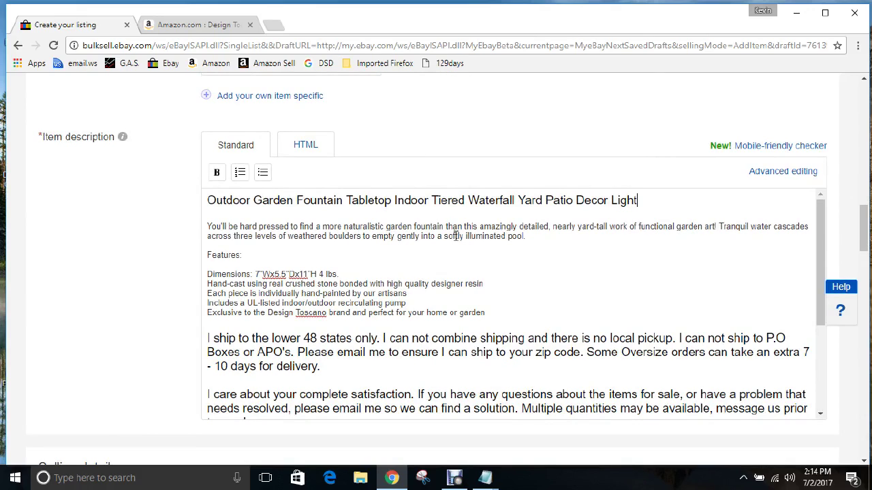
Switch to the Amazon product page and review it from the product description up to the title, price and feature bullets.
left_click(208, 25)
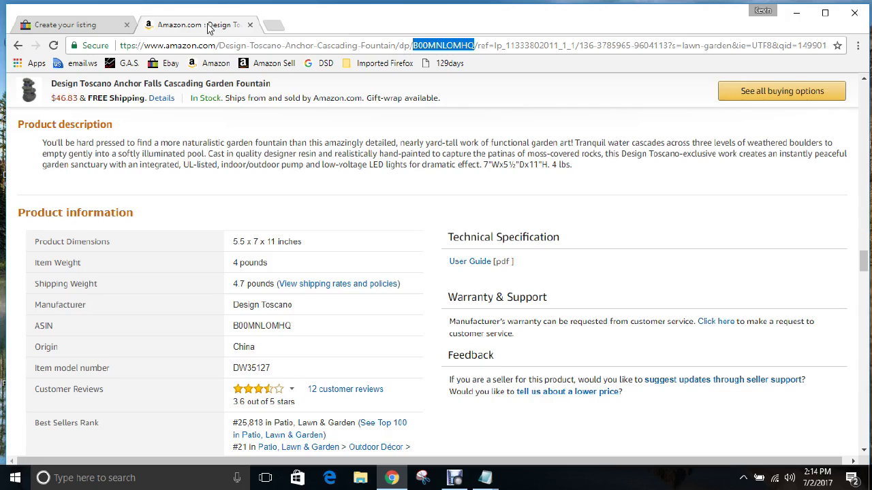
scroll(110, 187, "up", 1)
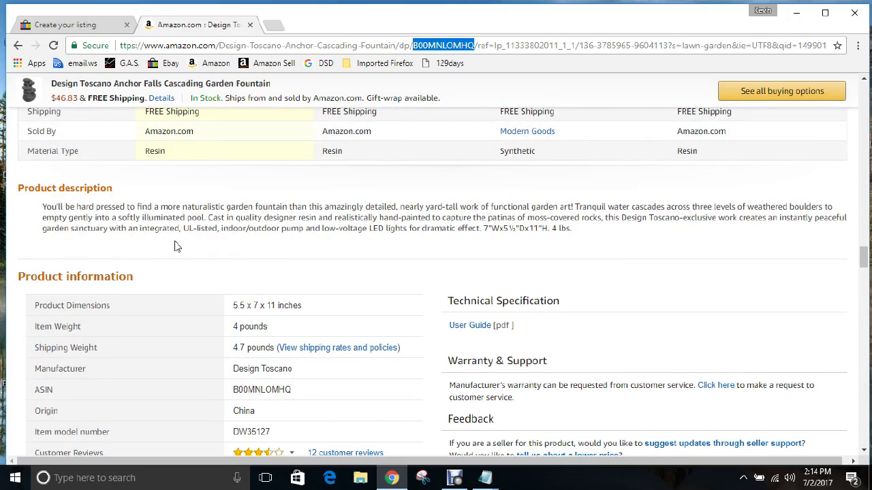
scroll(175, 247, "up", 4)
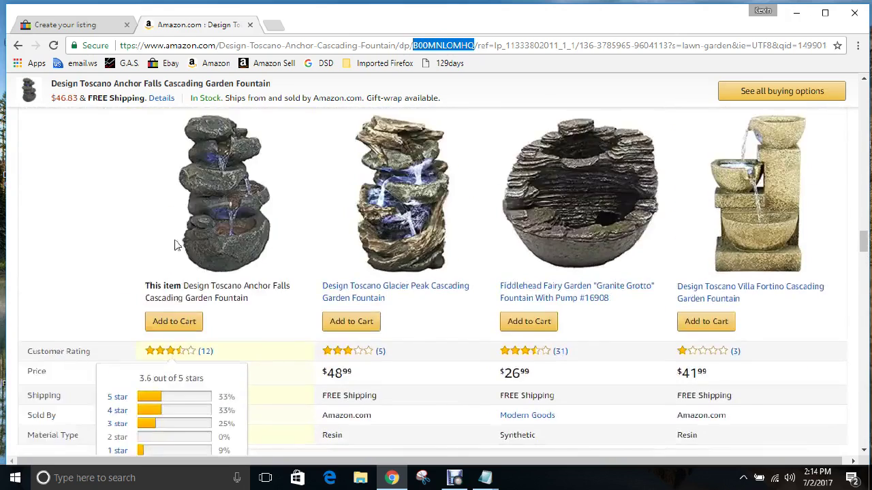
scroll(174, 240, "up", 15)
scroll(603, 274, "down", 1)
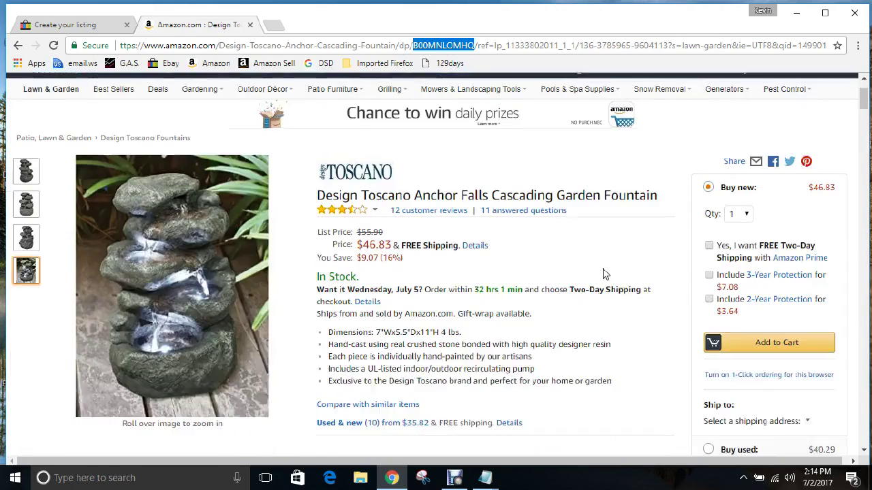
scroll(603, 274, "down", 1)
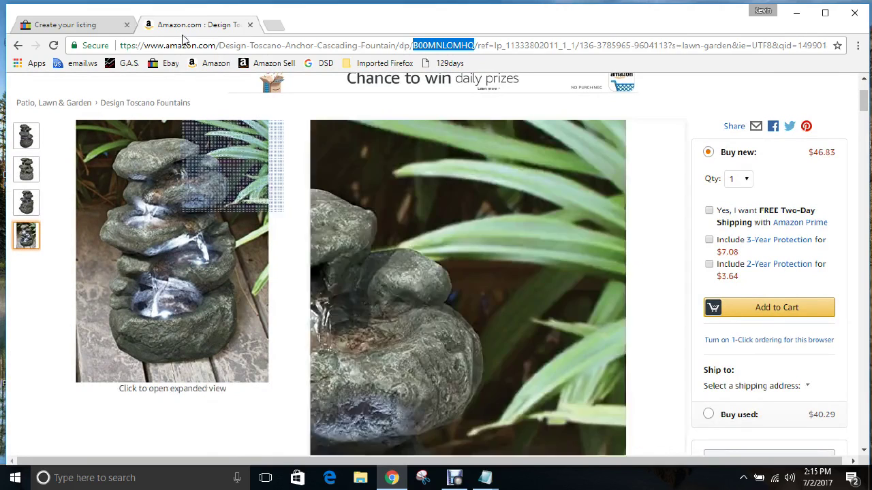
In the eBay listing's description paragraph, remove "nearly yard-tall work of" and append "Makes a great gift idea!" at its end.
left_click(93, 28)
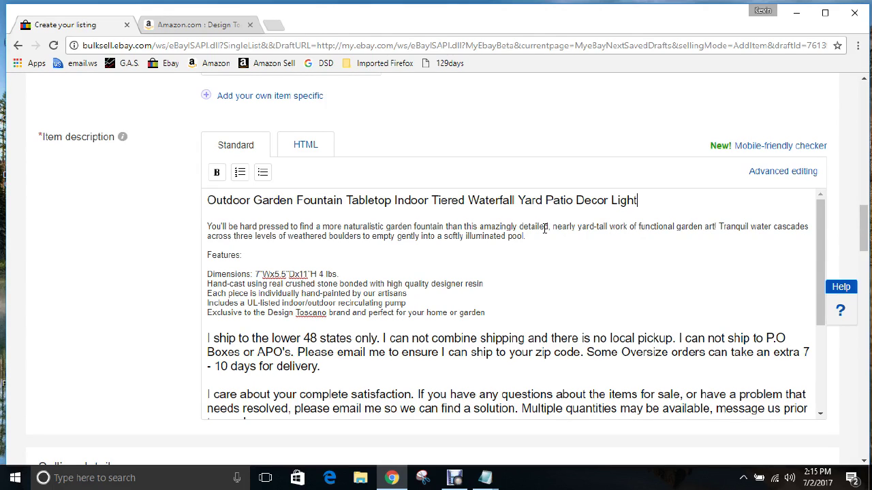
left_click_drag(554, 227, 638, 228)
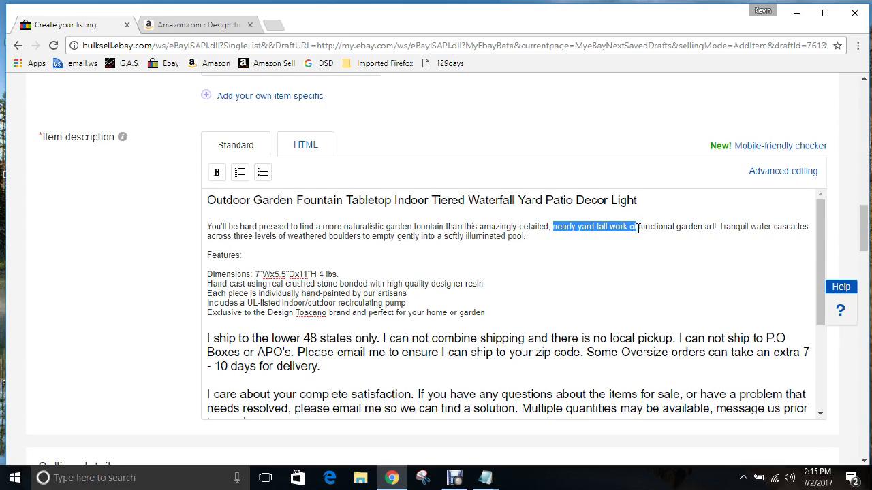
key("BackSpace")
key("BackSpace")
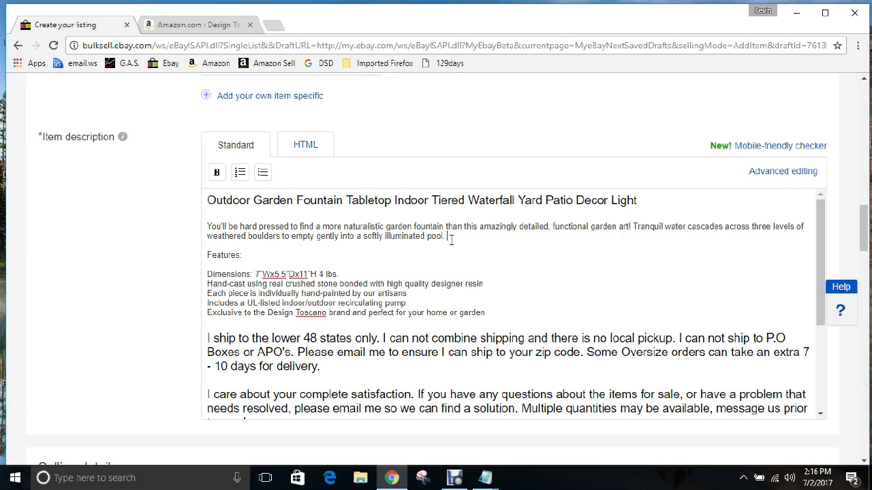
type("Makes a great gift idea!")
Review the feature bullets on the Amazon page and their plain-text copy in Notepad, highlighting the whole list in each.
left_click(189, 25)
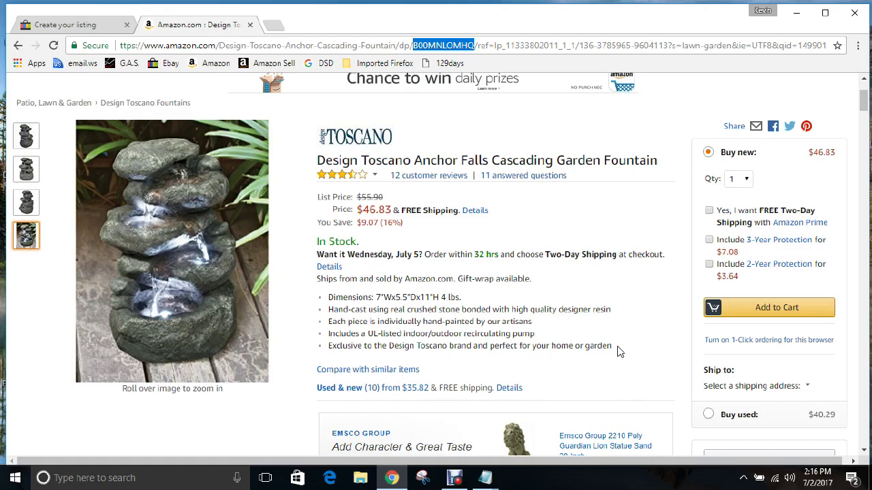
left_click_drag(617, 351, 328, 297)
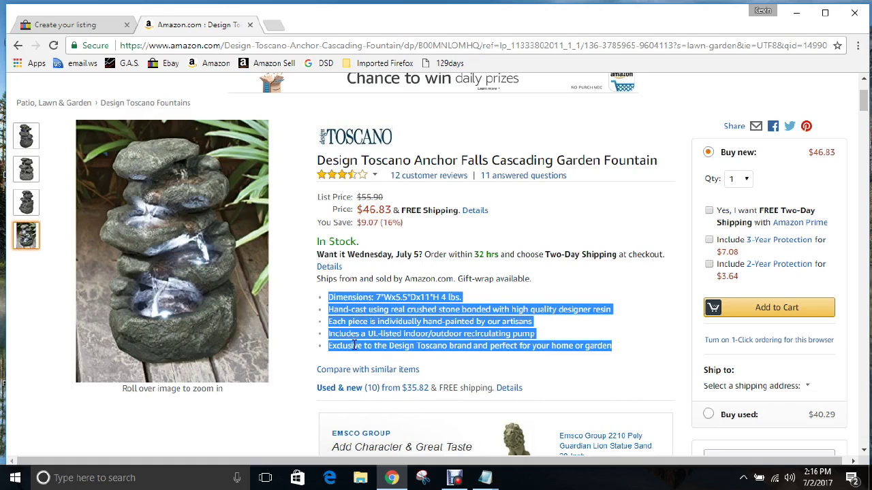
mouse_move(483, 480)
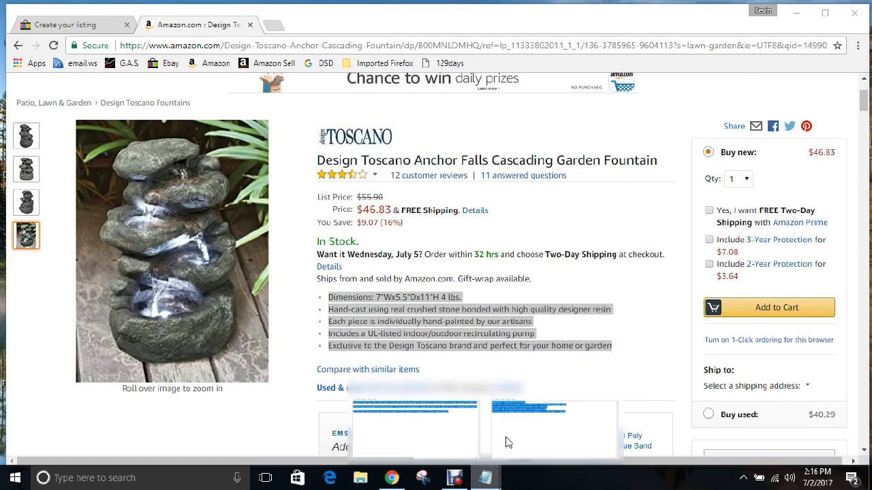
left_click(507, 442)
left_click(240, 198)
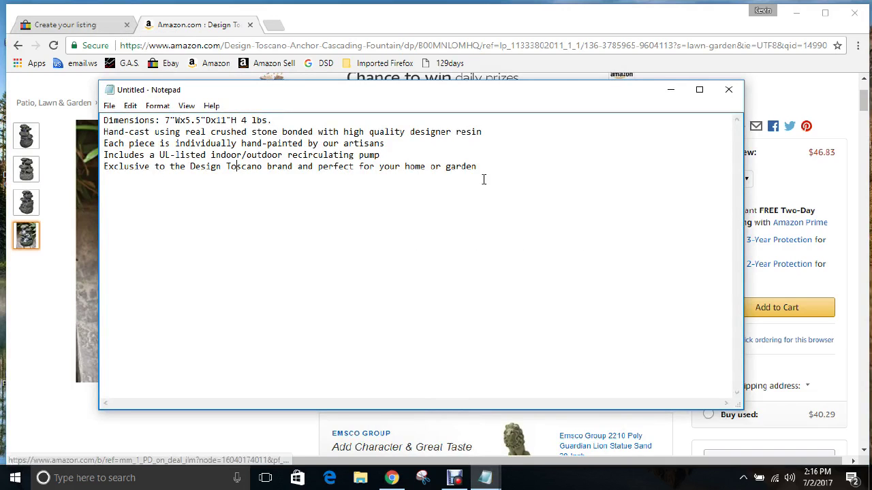
left_click_drag(478, 167, 102, 120)
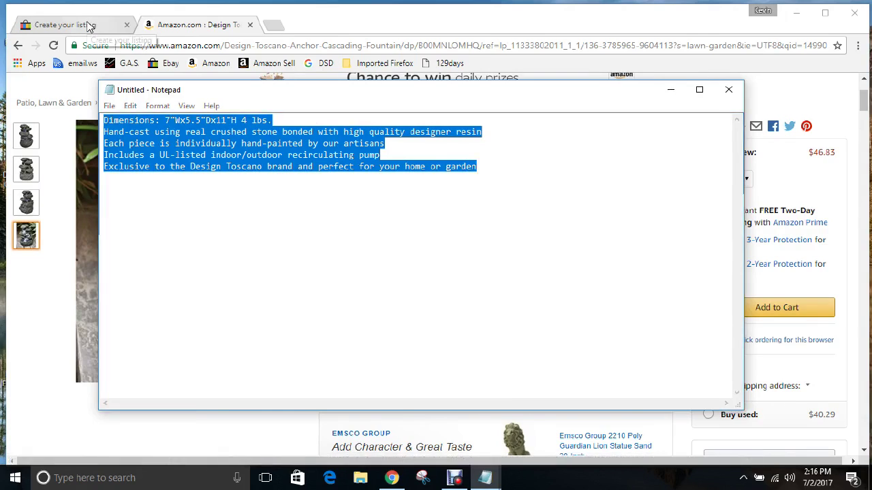
In the eBay description's last feature line, delete "Exclusive to the Design Toscano brand and" so it reads "Perfect for your home or garden".
left_click(86, 24)
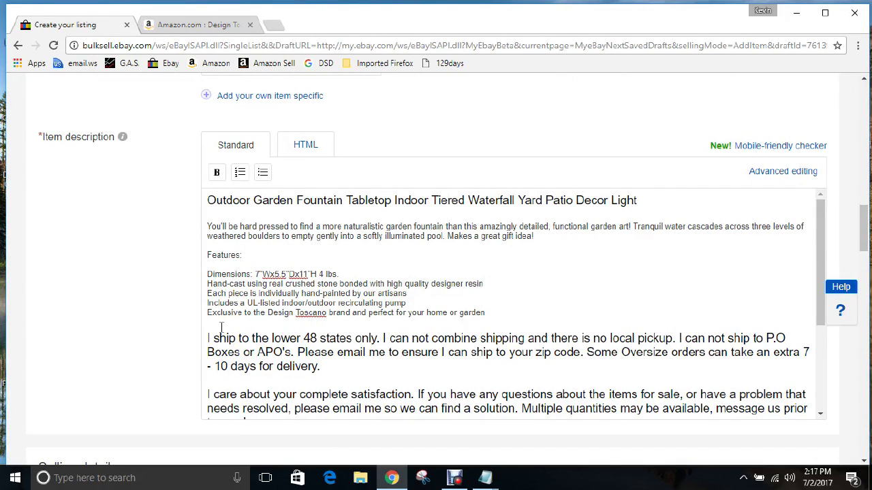
key("Delete")
key("Delete")
key("Delete")
key("Delete")
key("Delete")
key("Delete")
key("Delete")
key("Delete")
key("Delete")
key("Delete")
key("Delete")
key("Delete")
key("Delete")
key("Delete")
key("Delete")
key("Delete")
key("Delete")
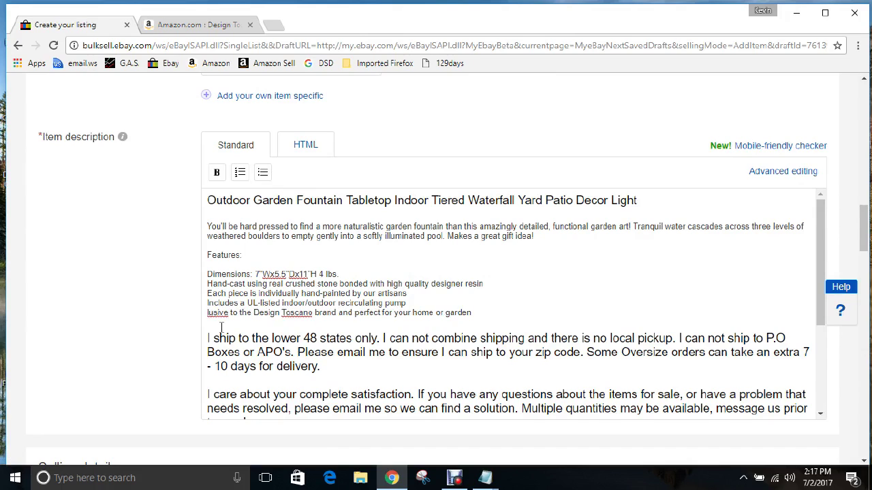
key("Delete")
key("Delete")
key("Delete")
key("Delete")
key("Delete")
key("Delete")
key("Delete")
key("Delete")
key("Delete")
key("Delete")
key("Delete")
key("Delete")
key("Delete")
key("Delete")
key("Delete")
key("Delete")
key("Delete")
key("Delete")
key("Delete")
key("Delete")
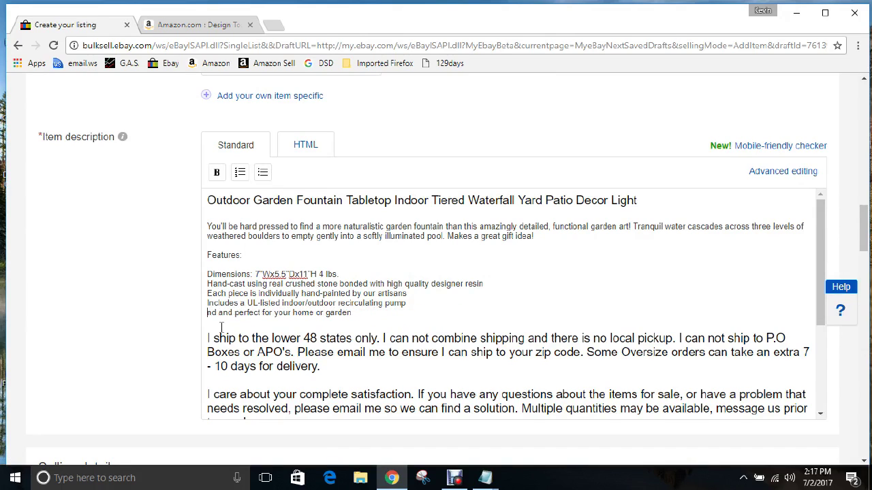
key("Delete")
key("Delete")
key("Delete")
key("Delete")
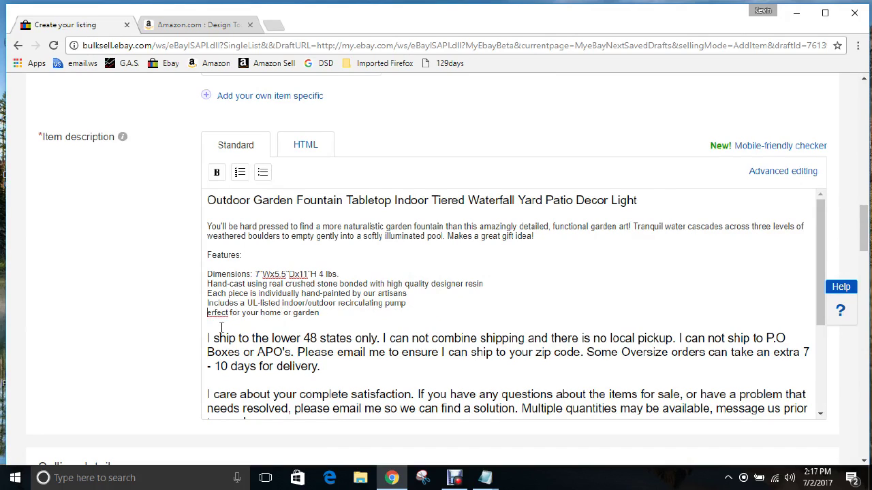
type("P")
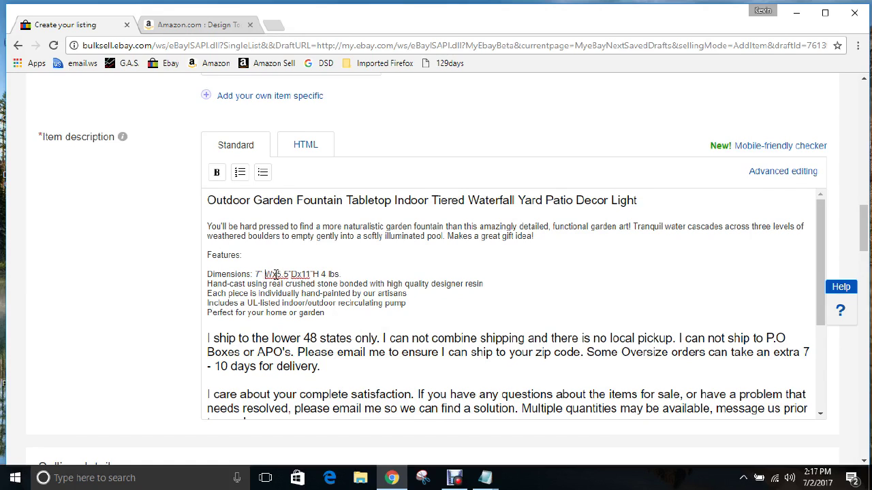
Add spaces between the values, letters and x signs in the dimensions line so it reads 7" W x 5.5" D x 11" H.
left_click(272, 275)
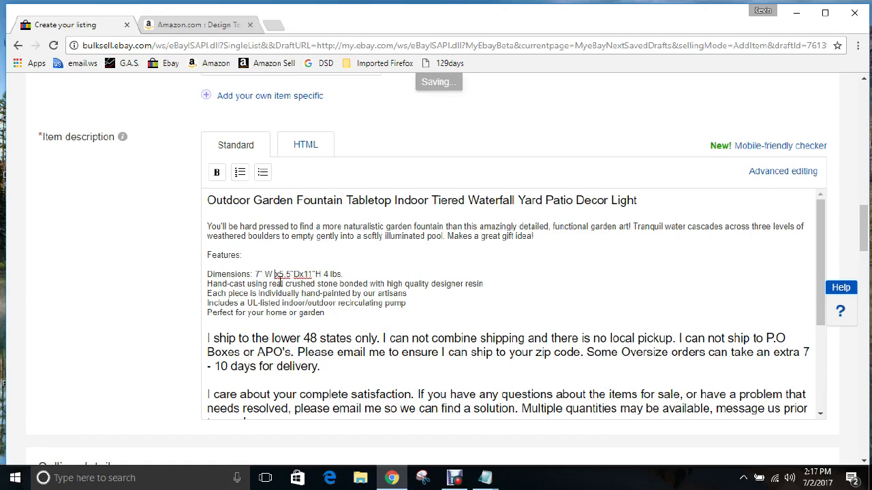
left_click(280, 275)
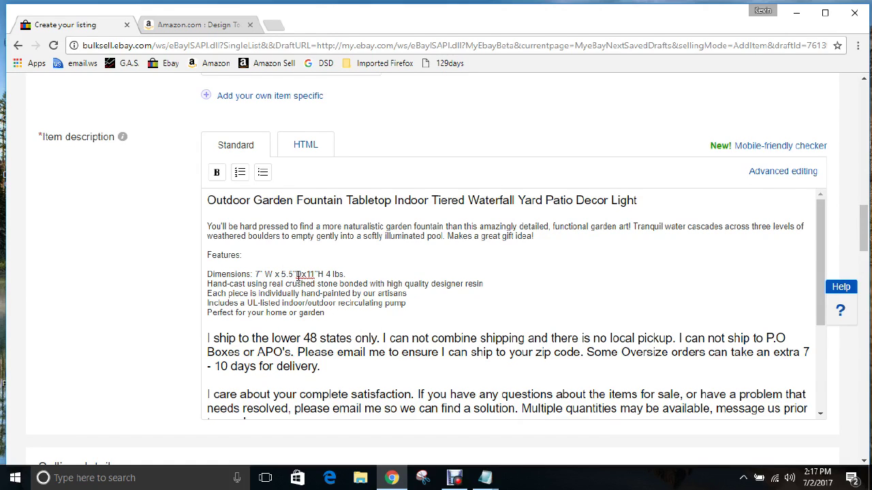
left_click(296, 275)
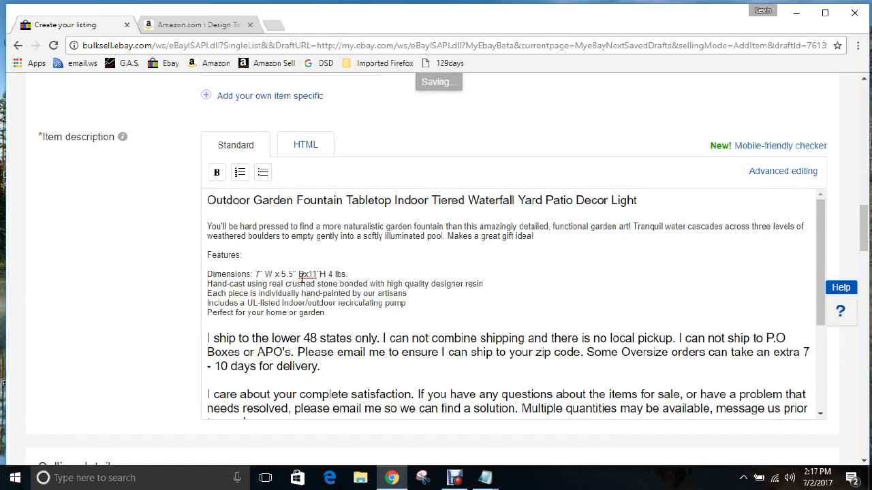
left_click(304, 275)
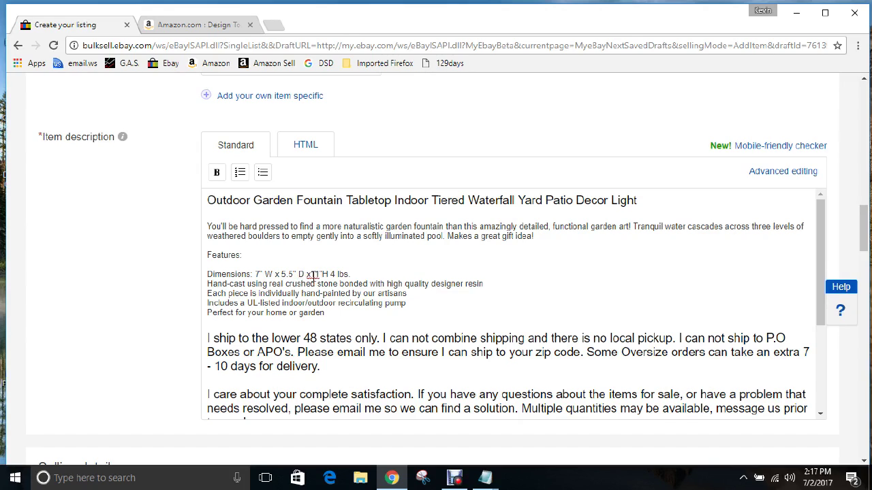
left_click(312, 275)
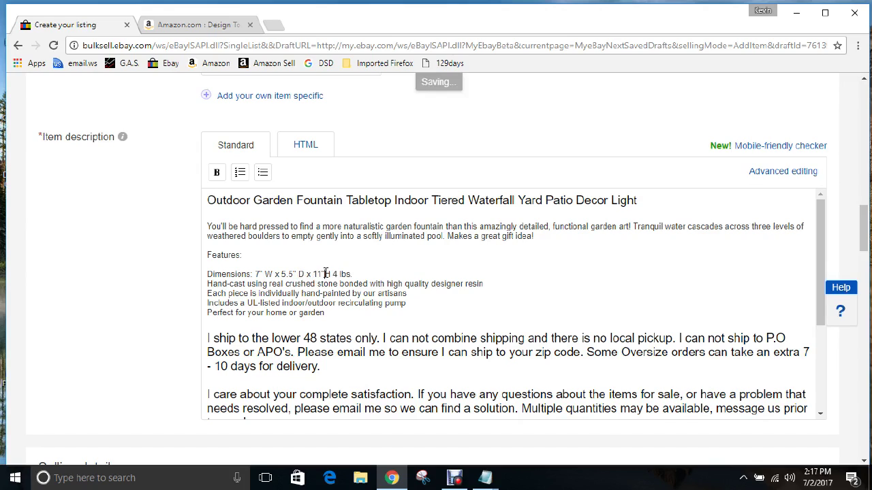
left_click(325, 274)
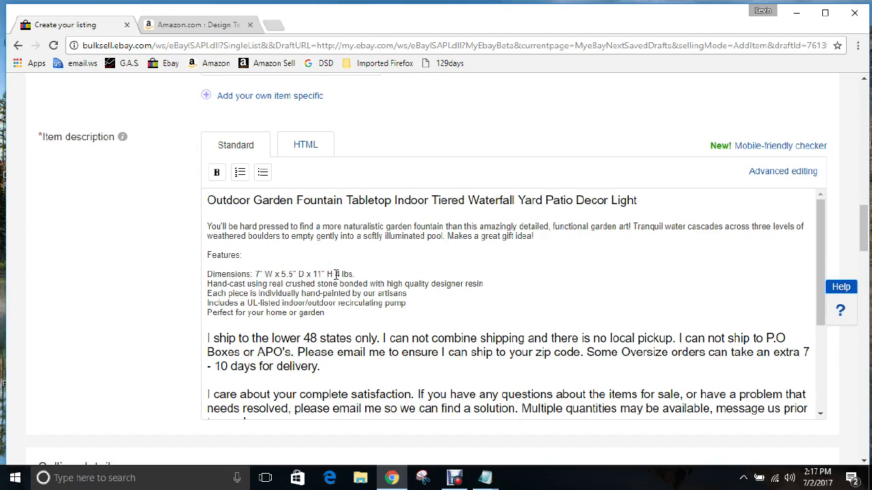
Move the weight onto its own line below the dimensions and reword it as "Only weighs 4 lbs.".
left_click(336, 274)
key("Return")
type("Only we")
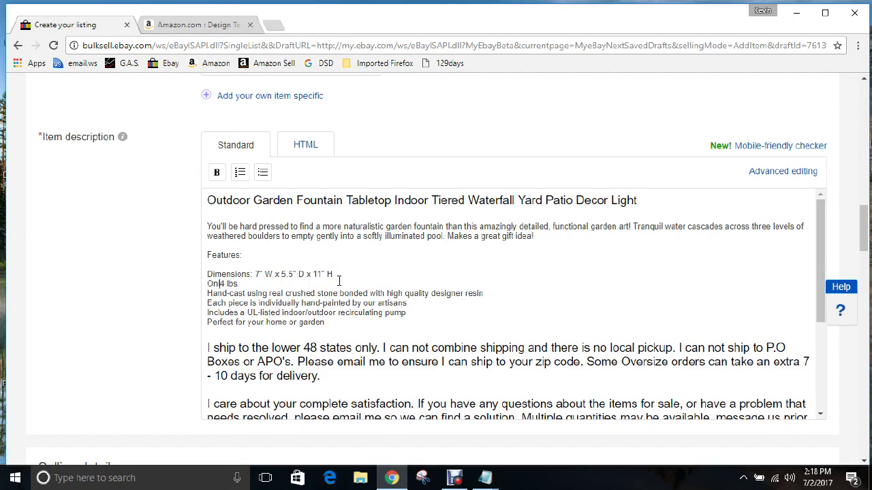
type("ight")
key("BackSpace")
type("s")
scroll(272, 345, "down", 1)
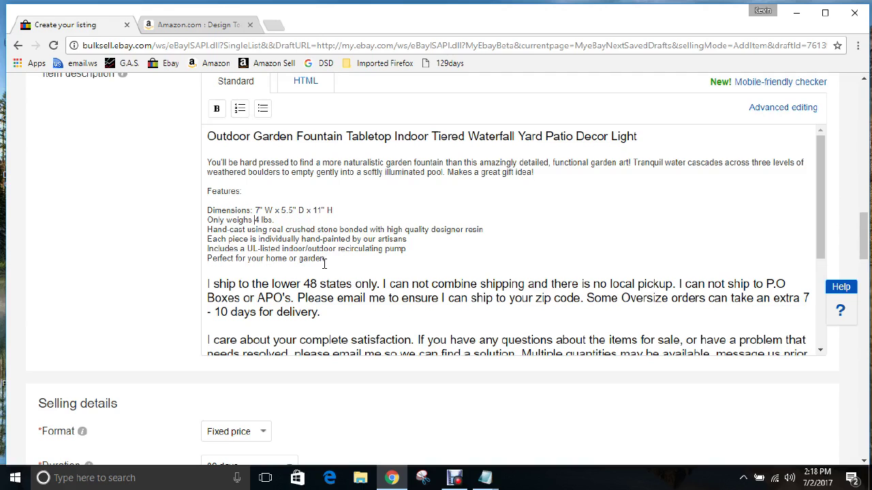
left_click(229, 25)
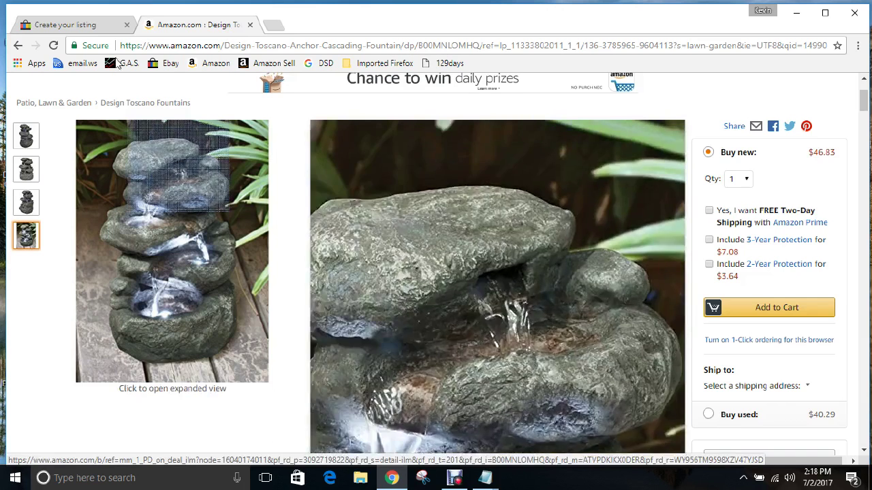
left_click(117, 24)
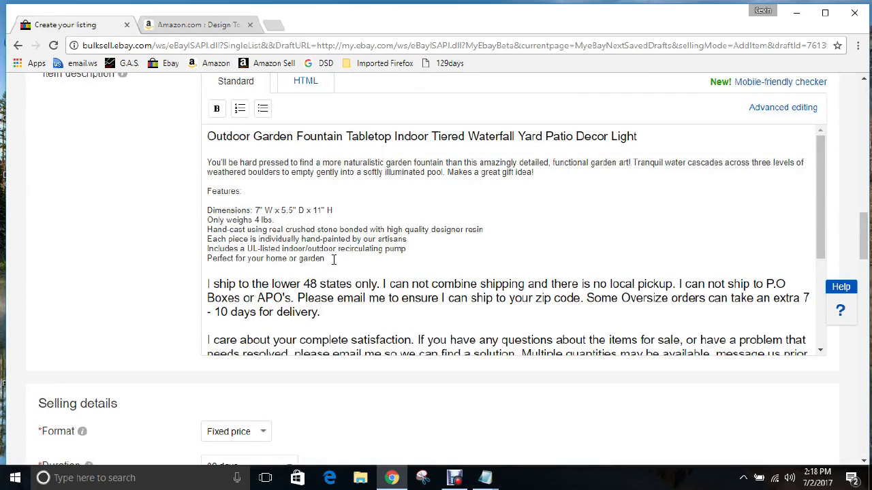
left_click(452, 478)
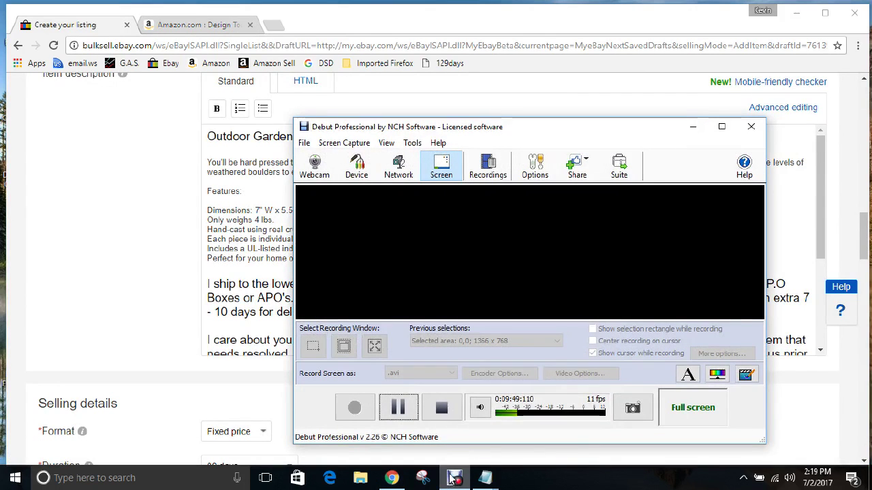